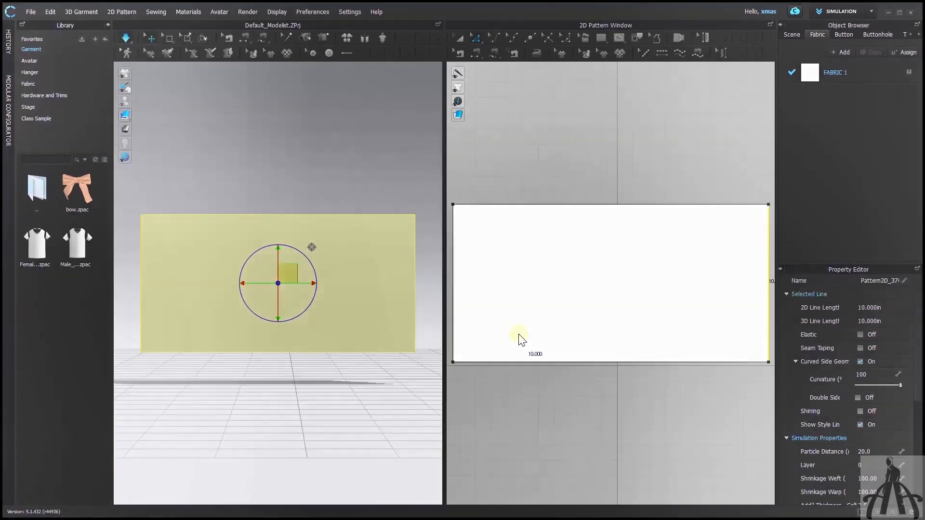
Simulate the rectangular fabric pattern, pull the cloth in 3D, and check the 3D line lengths of its bottom and right edges
{"action": "key", "text": "space"}
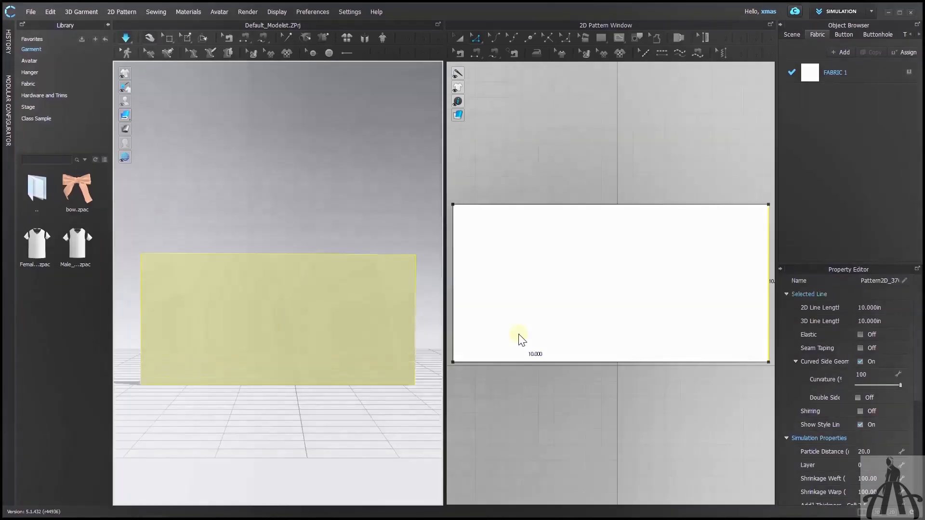
{"action": "left_click", "coordinate": [568, 365]}
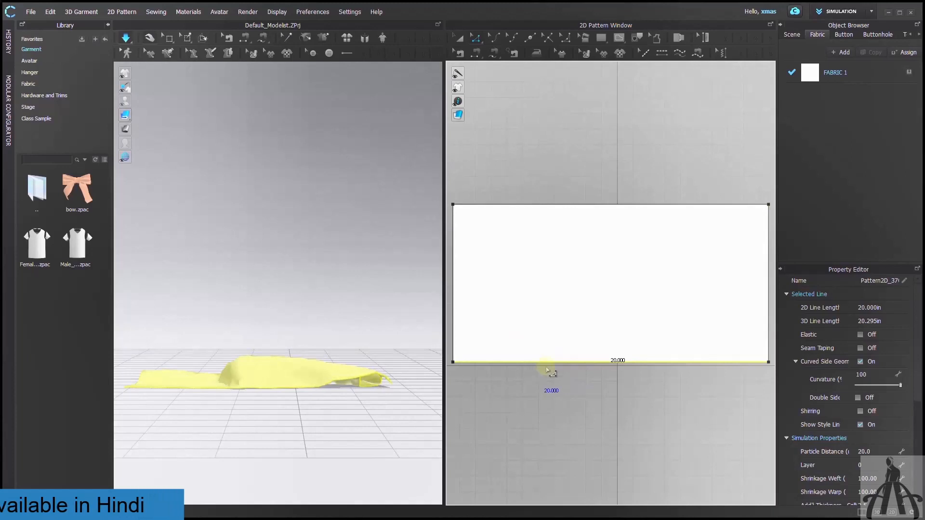
{"action": "left_click", "coordinate": [768, 309]}
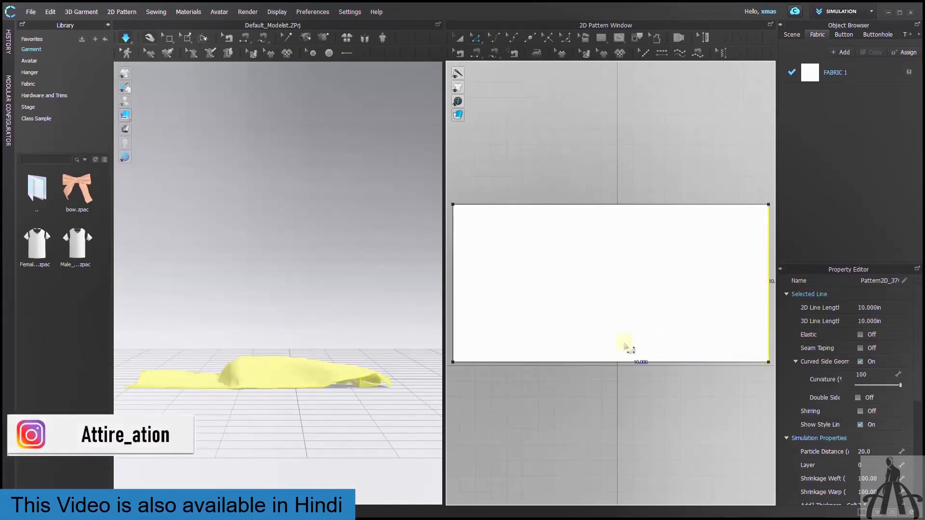
{"action": "left_click_drag", "start_coordinate": [308, 326], "coordinate": [320, 347]}
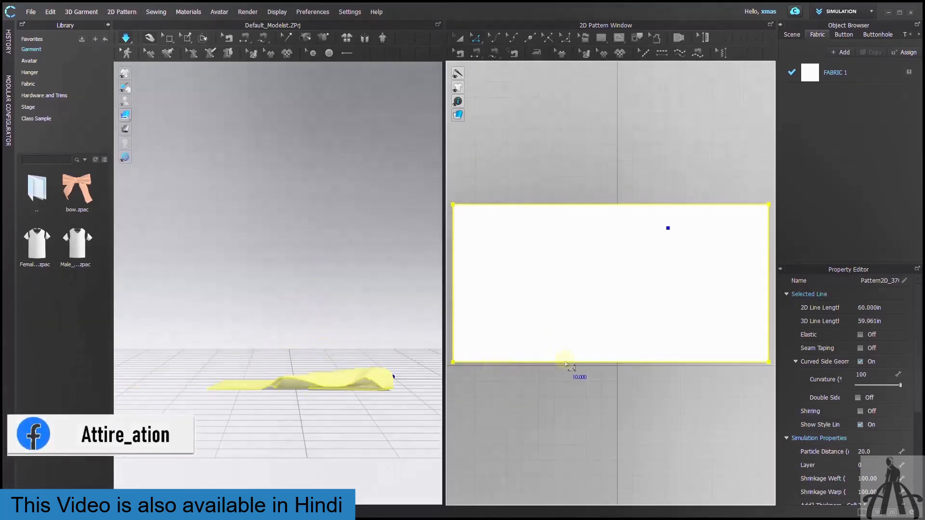
{"action": "left_click", "coordinate": [571, 366]}
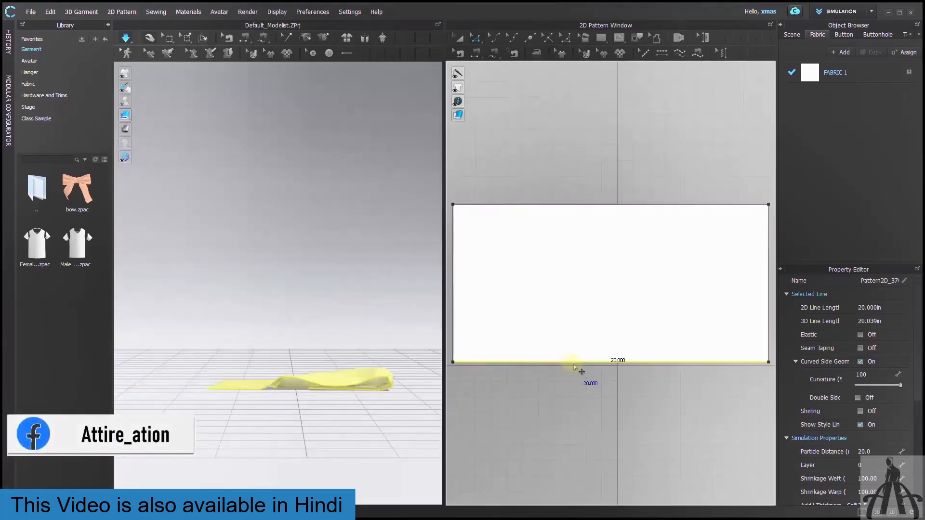
{"action": "left_click", "coordinate": [769, 306]}
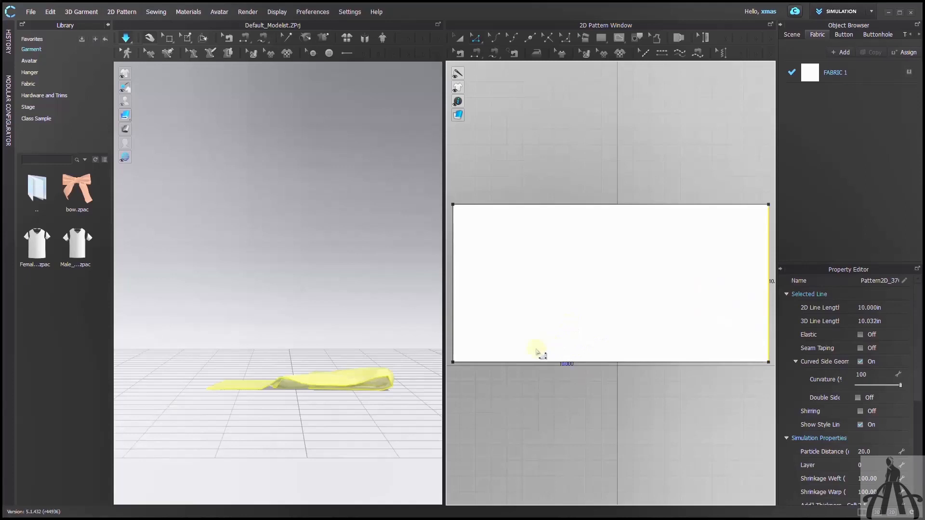
Pull the simulated cloth around while rechecking the right edge's 3D line length, and reset the pattern's 3D arrangement
{"action": "left_click_drag", "start_coordinate": [337, 300], "coordinate": [304, 74]}
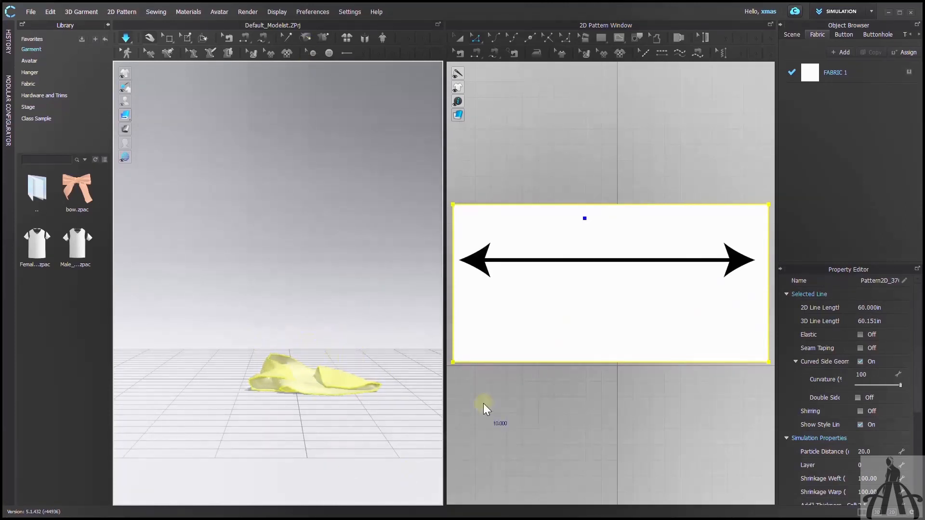
{"action": "left_click_drag", "start_coordinate": [354, 382], "coordinate": [355, 206]}
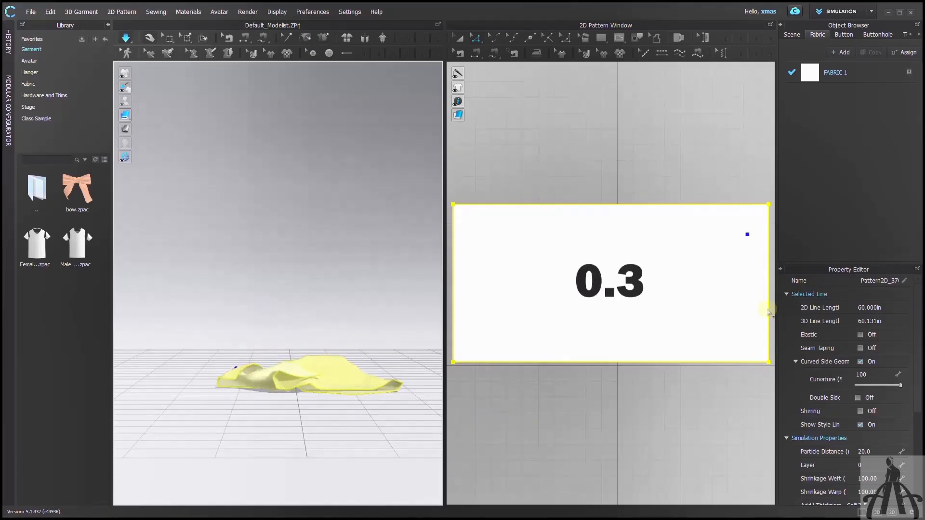
{"action": "left_click", "coordinate": [769, 319]}
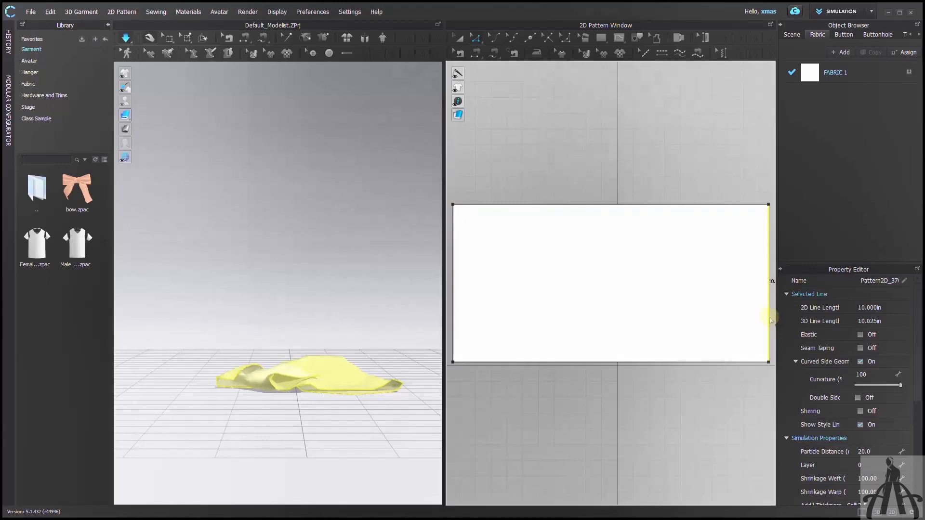
{"action": "left_click_drag", "start_coordinate": [339, 377], "coordinate": [430, 329]}
{"action": "left_click", "coordinate": [769, 322]}
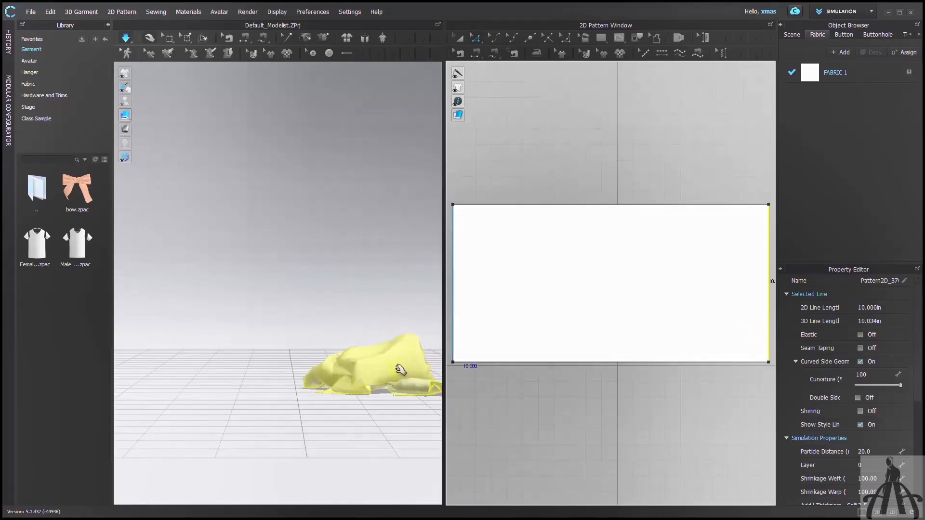
{"action": "left_click", "coordinate": [346, 39]}
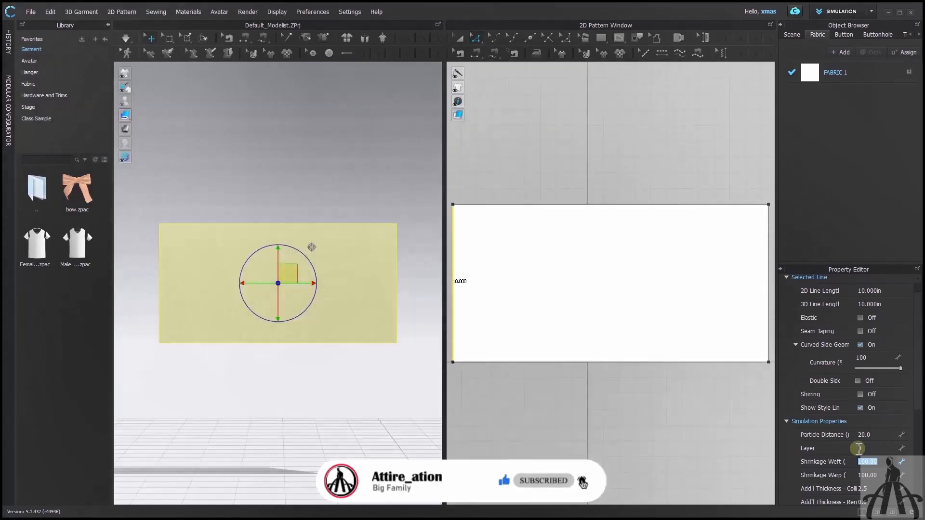
Set the pattern's weft shrinkage to 50 and open its warp shrinkage value for editing
{"action": "type", "text": "50"}
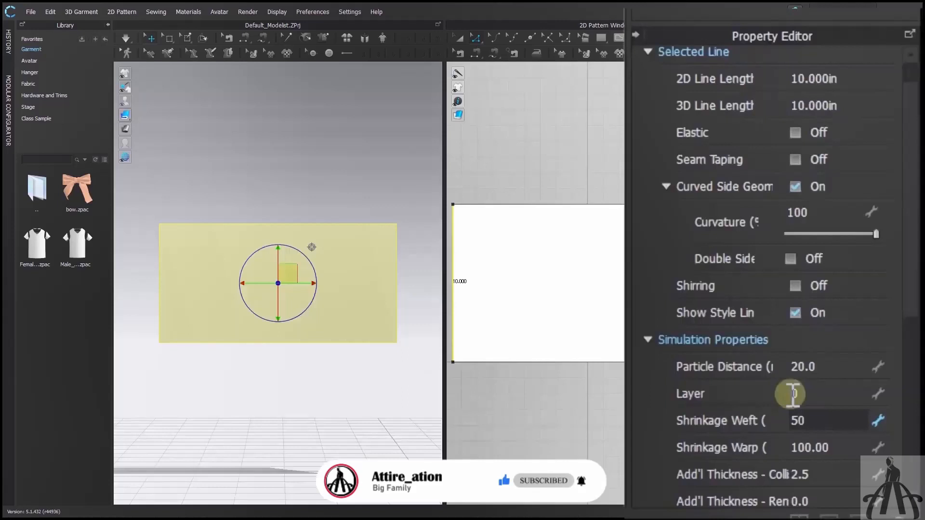
{"action": "key", "text": "Return"}
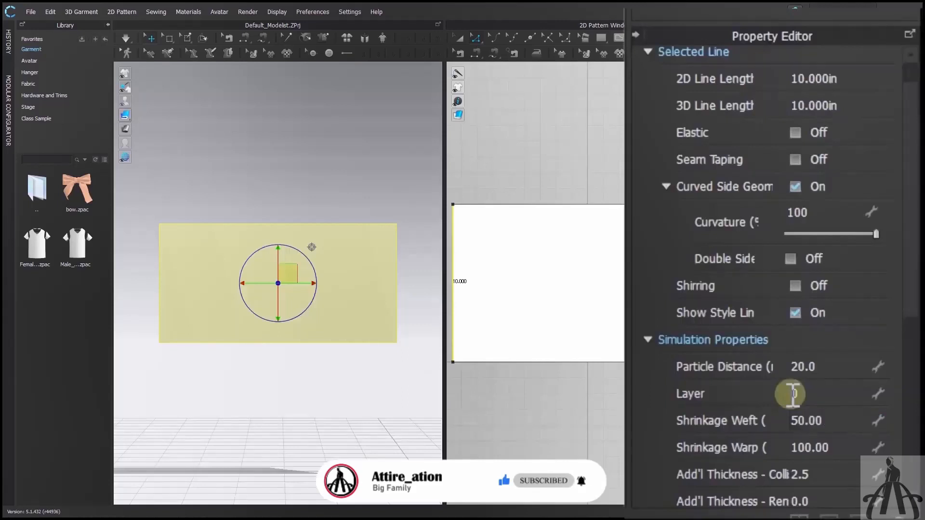
{"action": "left_click", "coordinate": [800, 448]}
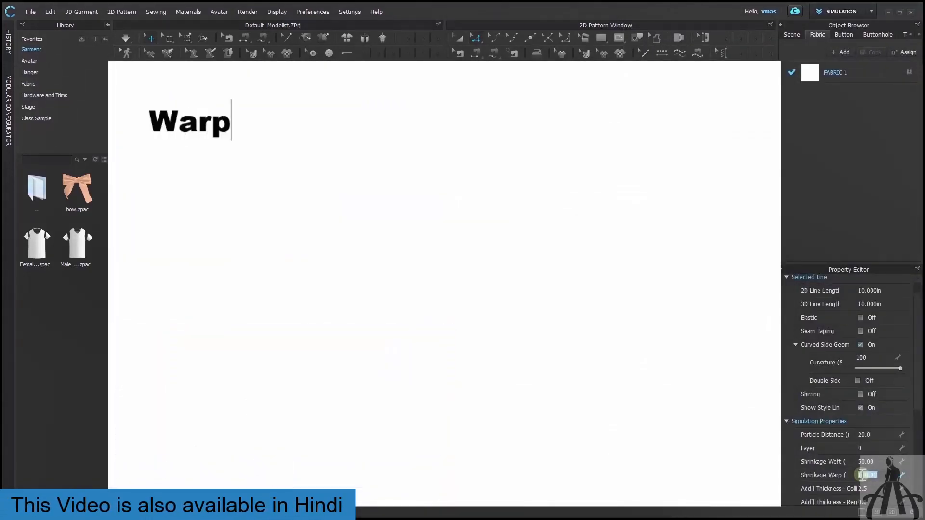
{"action": "left_click", "coordinate": [156, 158]}
{"action": "type", "text": "Before shrinkage= 10"}
{"action": "key", "text": "Return"}
{"action": "type", "text": "After shrinkage"}
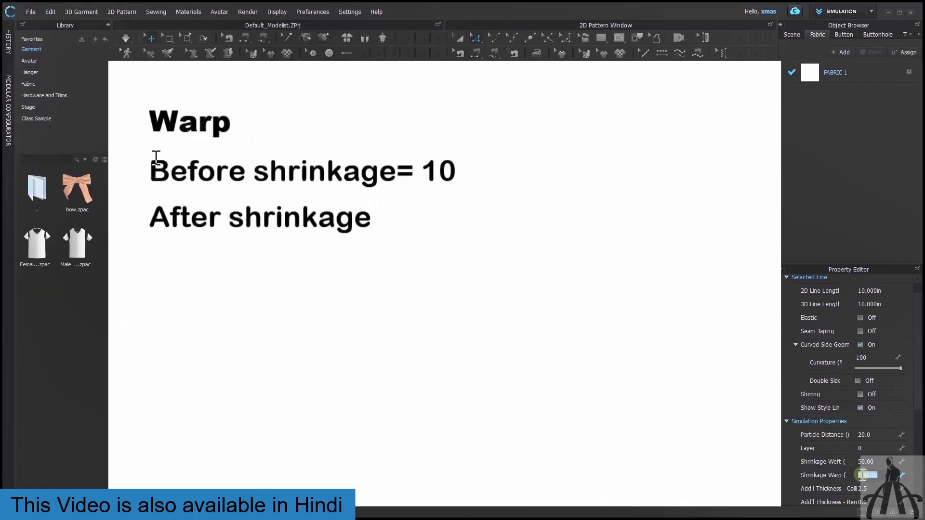
{"action": "type", "text": "= 3"}
{"action": "key", "text": "Return"}
{"action": "type", "text": "Warp shri"}
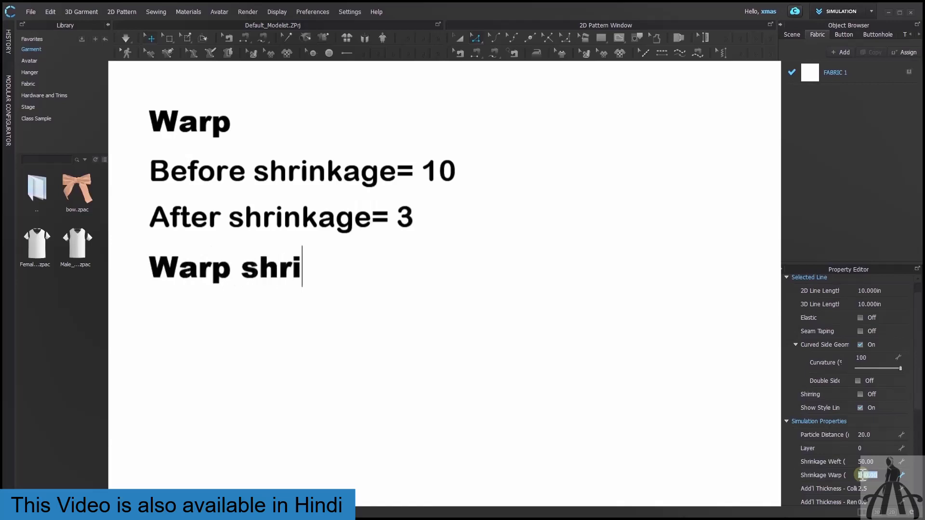
{"action": "type", "text": "nkage %="}
{"action": "key", "text": "Return"}
{"action": "type", "text": "Aft"}
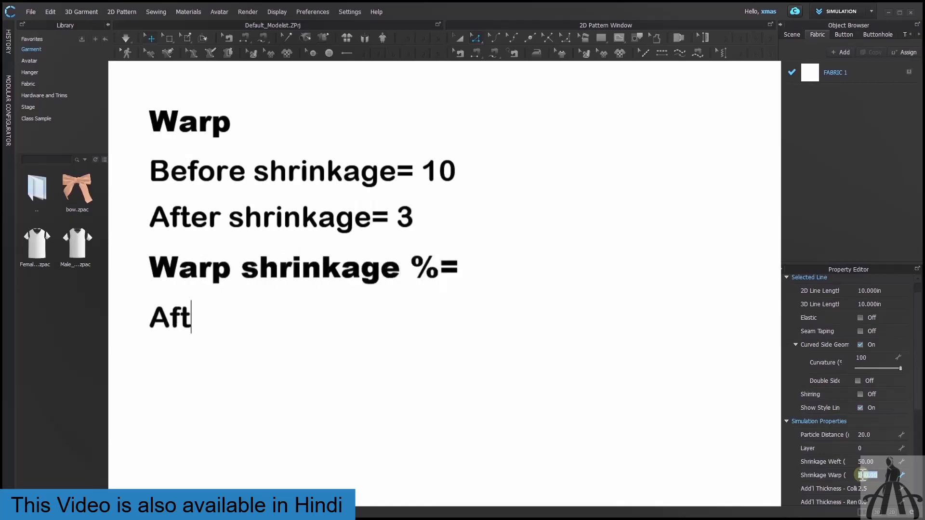
{"action": "type", "text": "er shrink"}
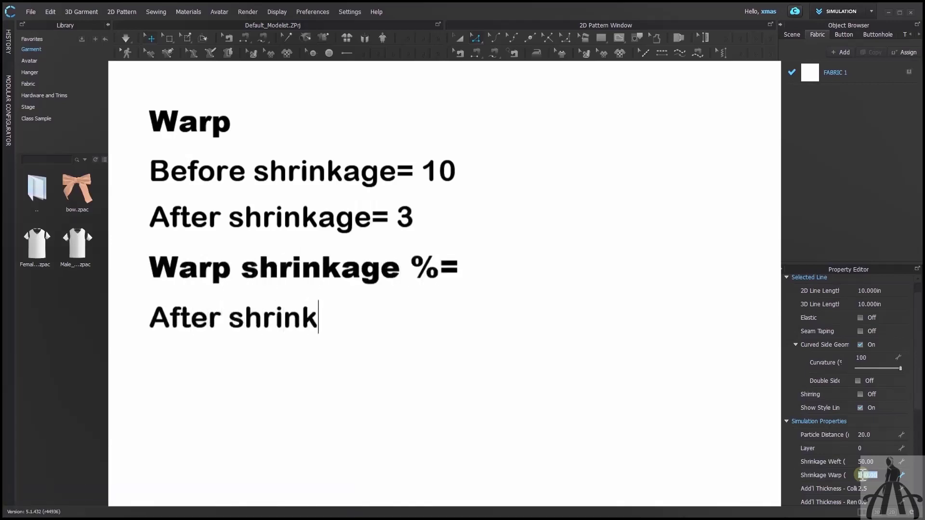
{"action": "type", "text": "age*1"}
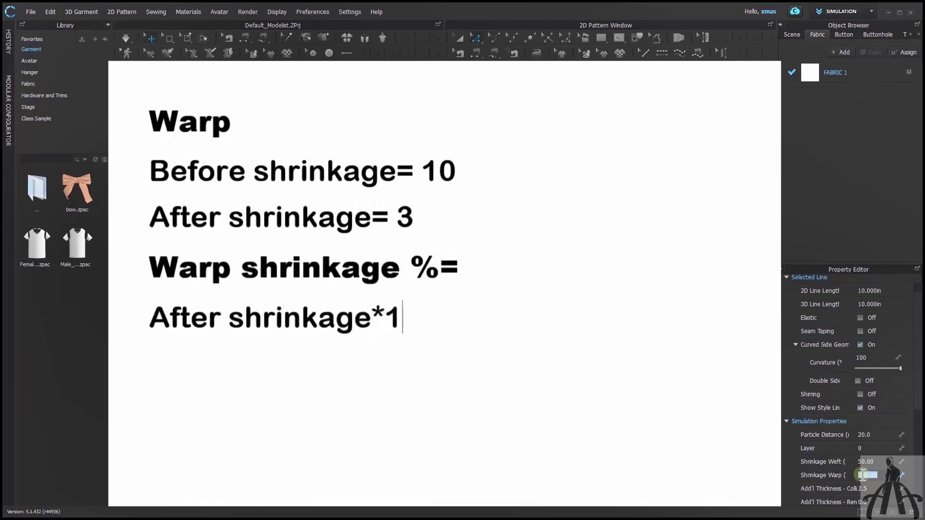
{"action": "type", "text": "00/B"}
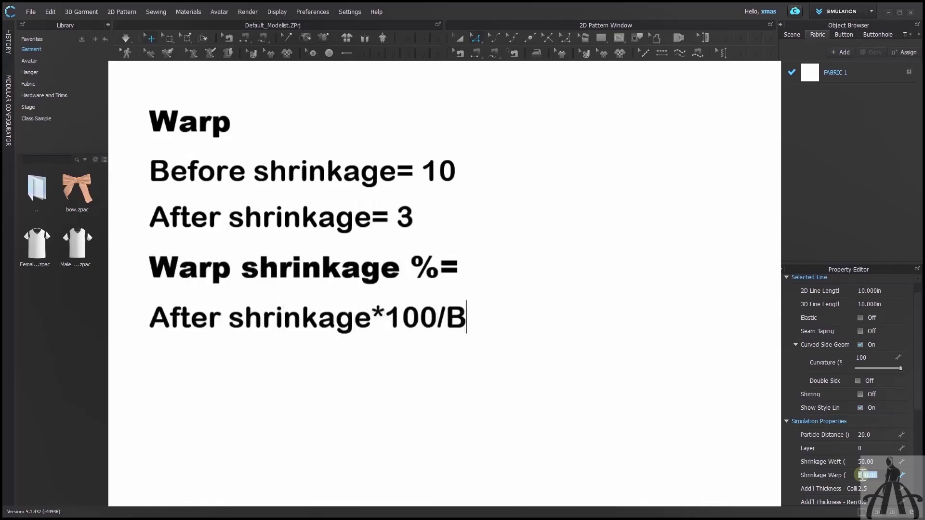
{"action": "type", "text": "efore shrinkage"}
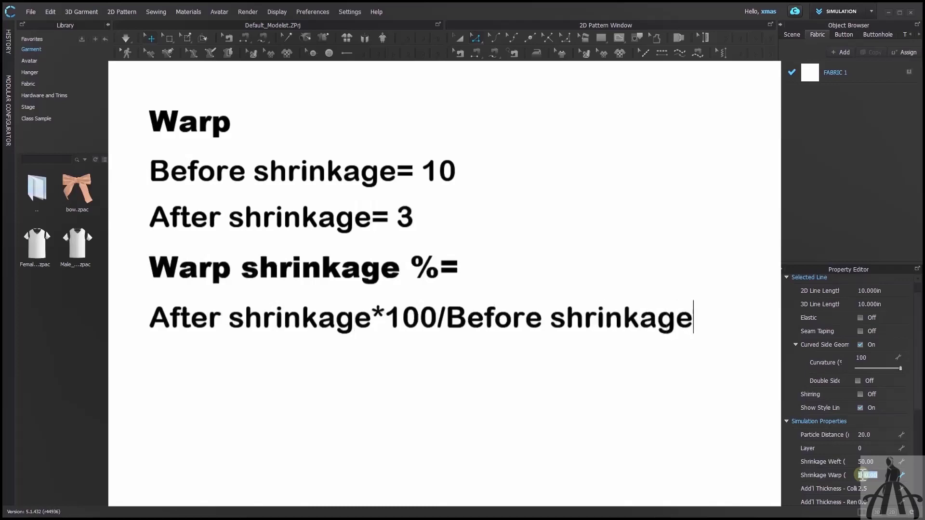
{"action": "type", "text": "3*100/10"}
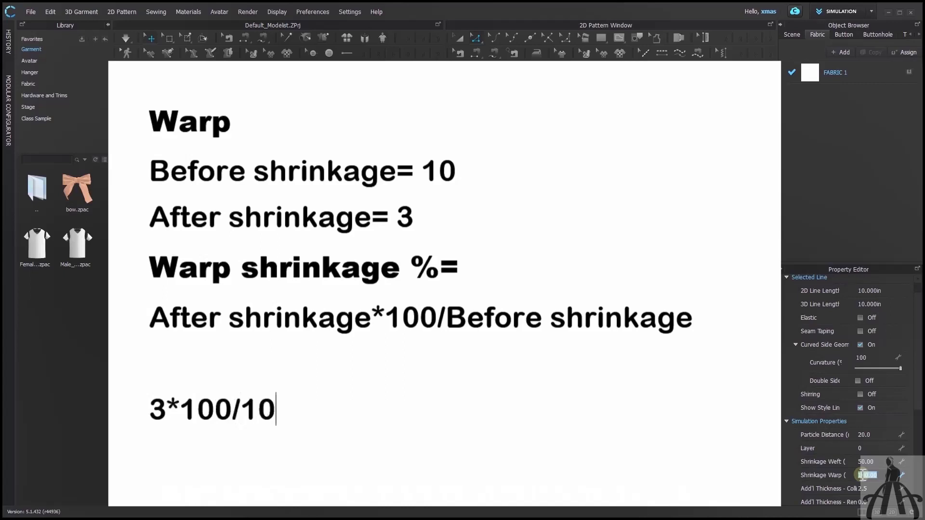
{"action": "type", "text": " = 30"}
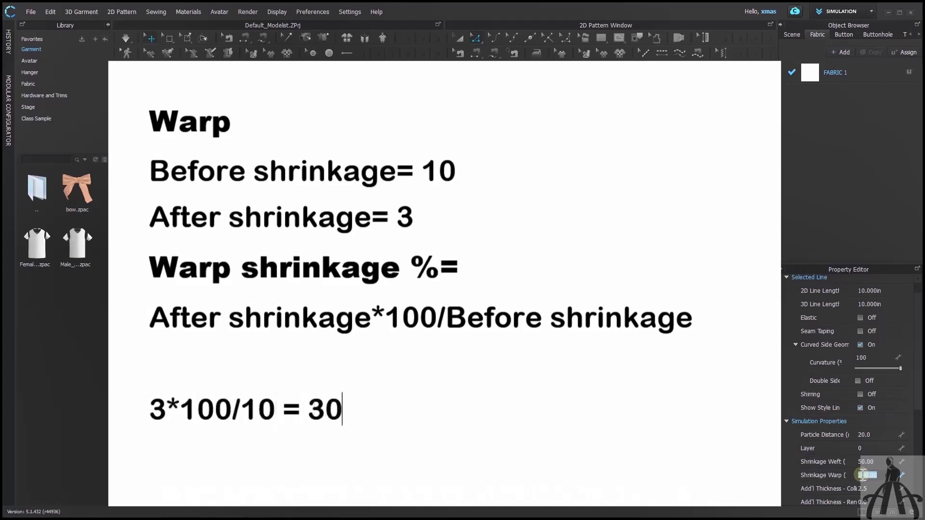
{"action": "type", "text": "%"}
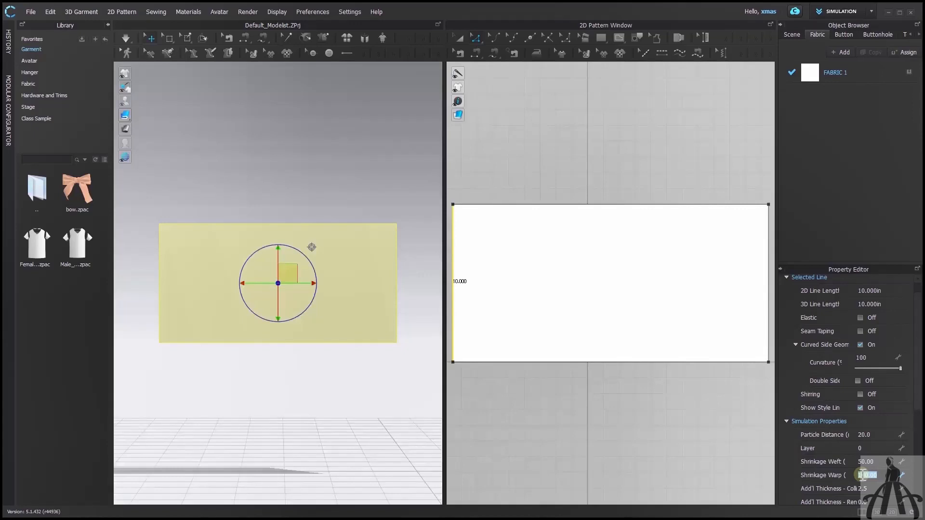
Set the rectangular pattern's warp shrinkage to 30
{"action": "type", "text": "3"}
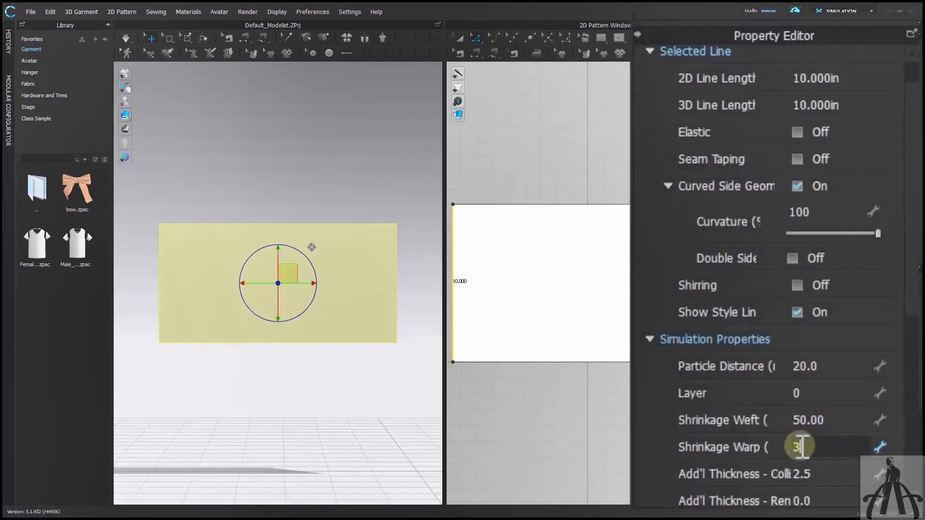
{"action": "type", "text": "0"}
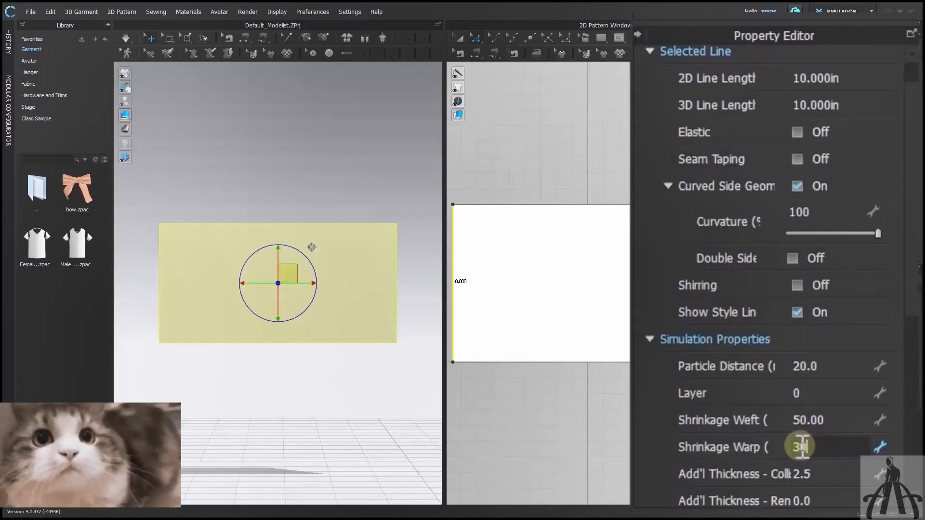
{"action": "key", "text": "Return"}
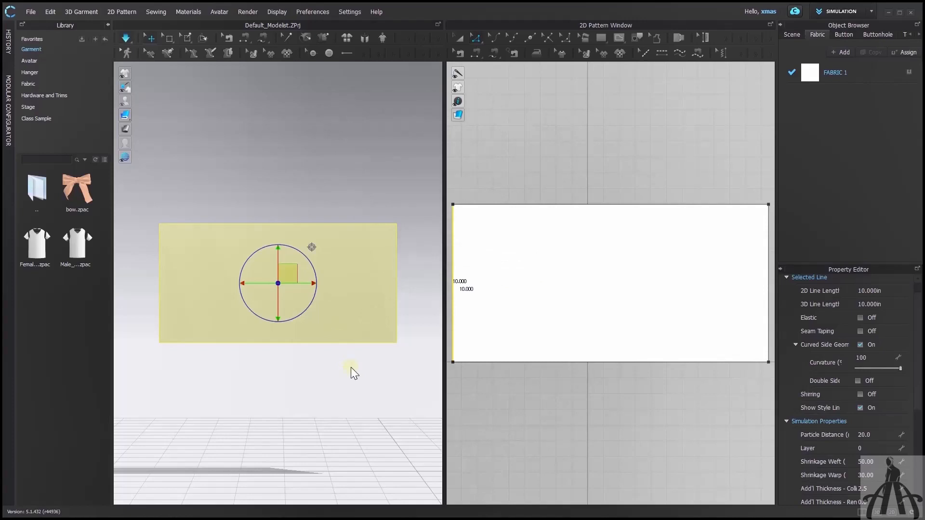
Simulate the shrunken cloth, stop the simulation, and check the 3D line lengths of the pattern's bottom and right edges
{"action": "key", "text": "space"}
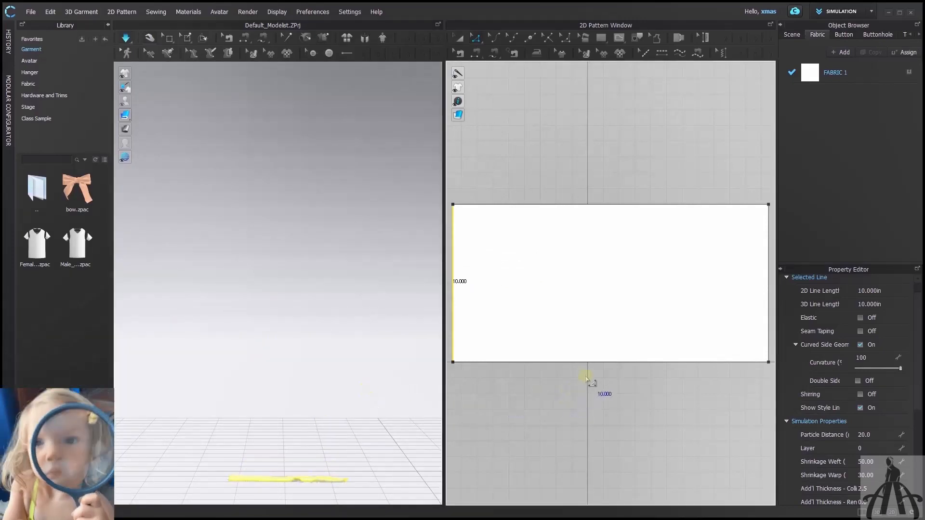
{"action": "key", "text": "space"}
{"action": "left_click", "coordinate": [658, 364]}
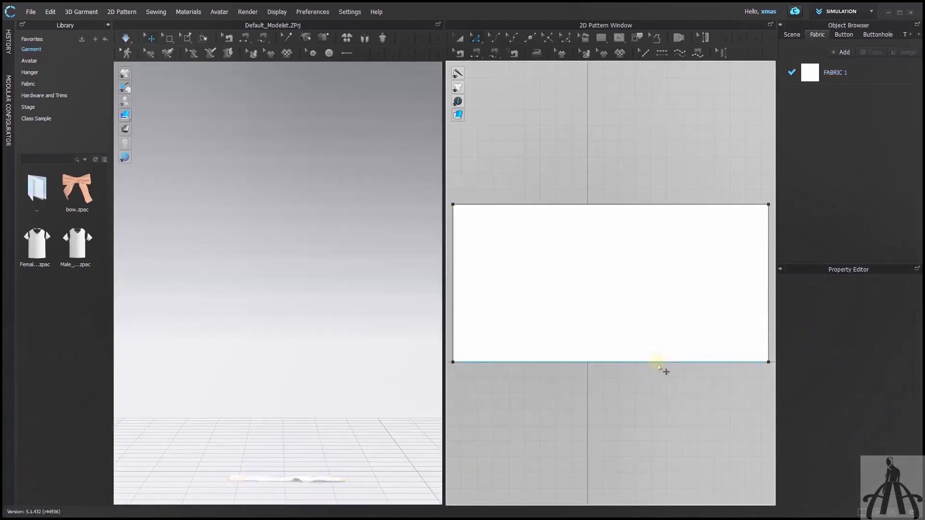
{"action": "left_click", "coordinate": [663, 363]}
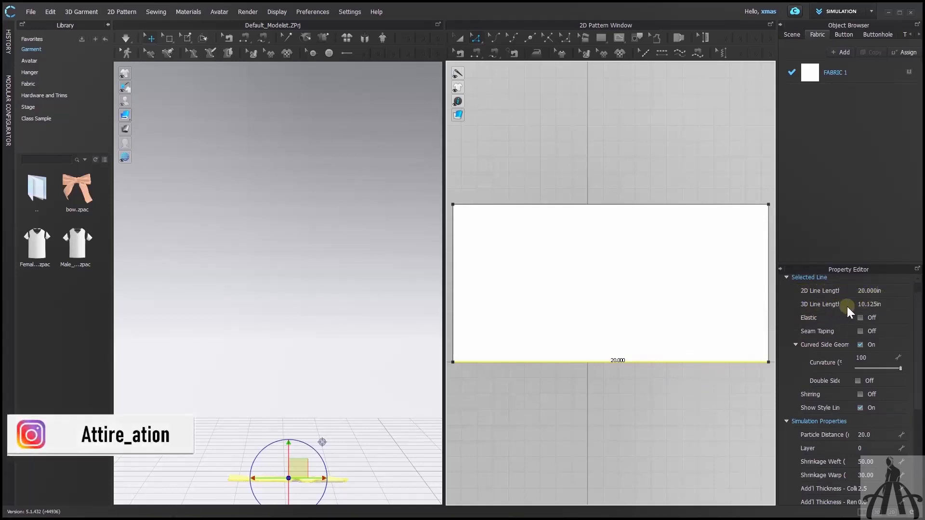
{"action": "left_click", "coordinate": [770, 289]}
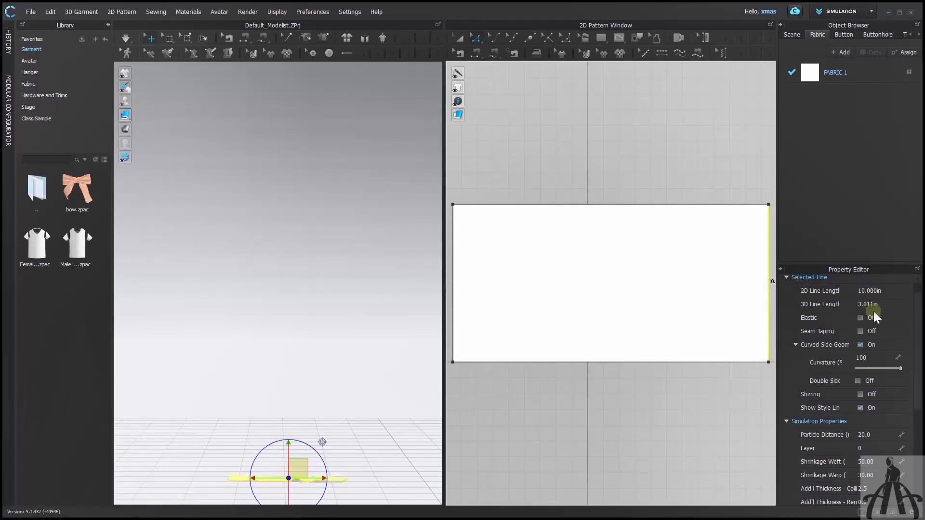
Set both the weft and warp shrinkage of the pattern to 100 and simulate the cloth again
{"action": "left_click", "coordinate": [877, 463]}
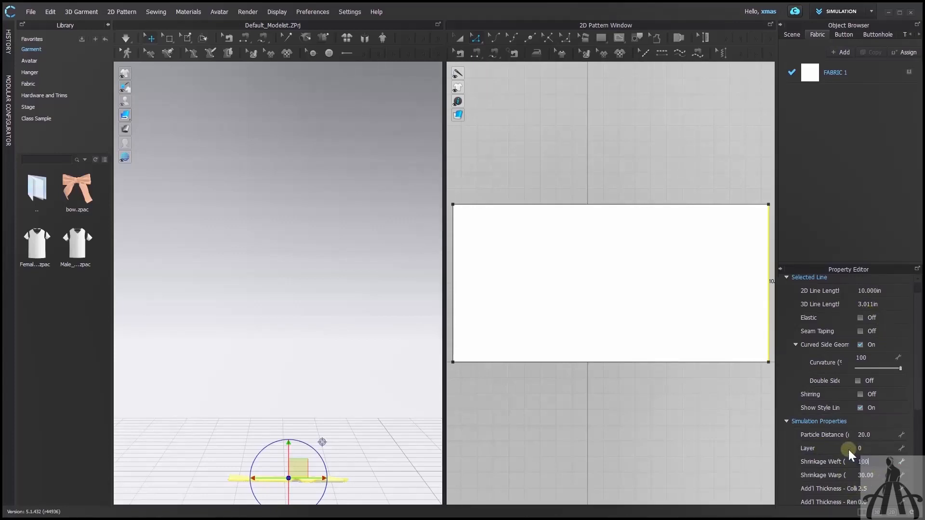
{"action": "left_click", "coordinate": [875, 475]}
{"action": "type", "text": "100"}
{"action": "key", "text": "Return"}
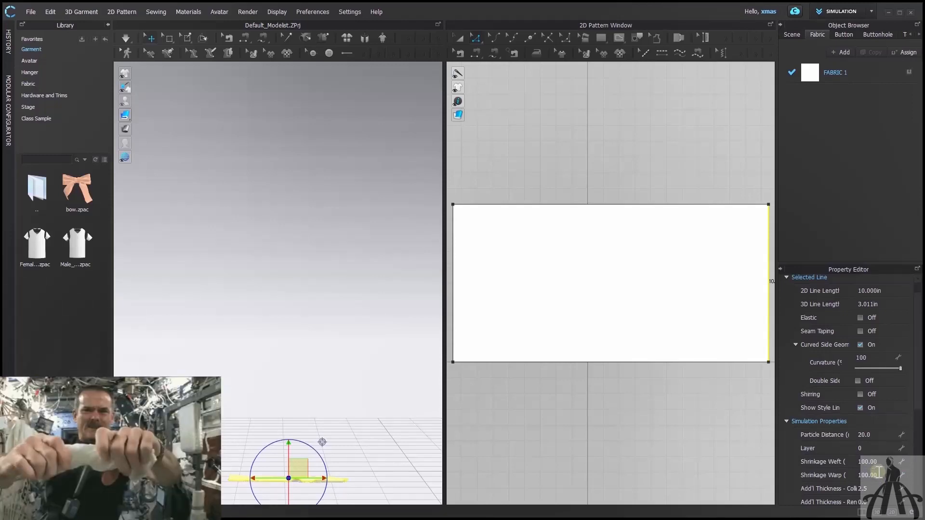
{"action": "key", "text": "space"}
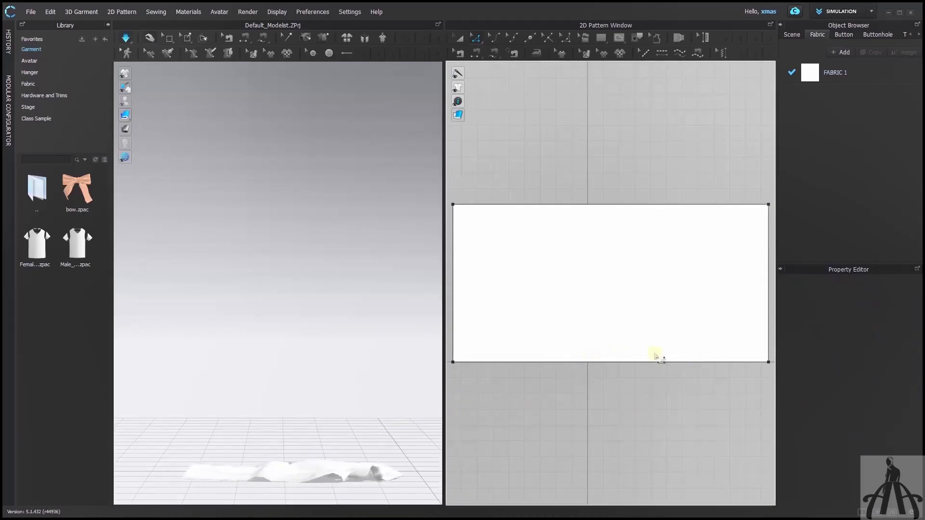
{"action": "left_click", "coordinate": [334, 463]}
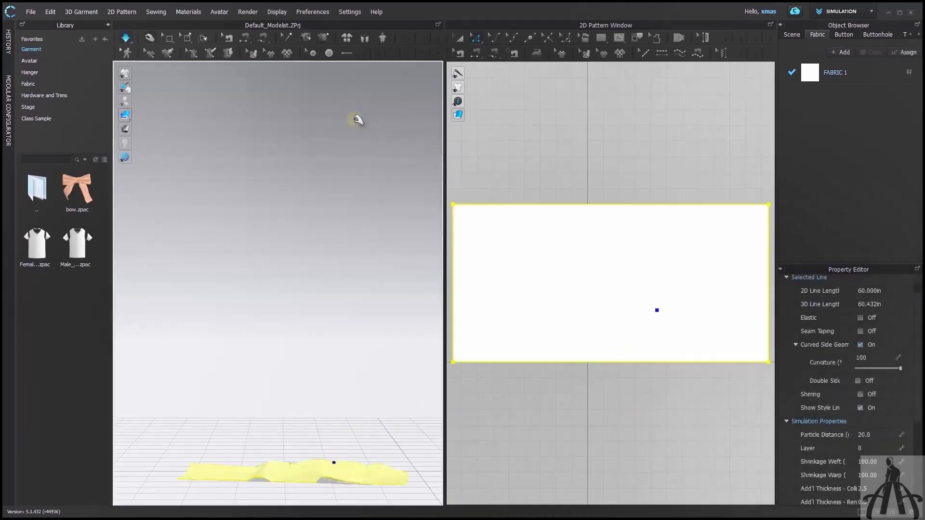
Reset the pattern's 3D arrangement, simulate it again from the front view, and select its bottom edge to check the line length
{"action": "left_click", "coordinate": [347, 38]}
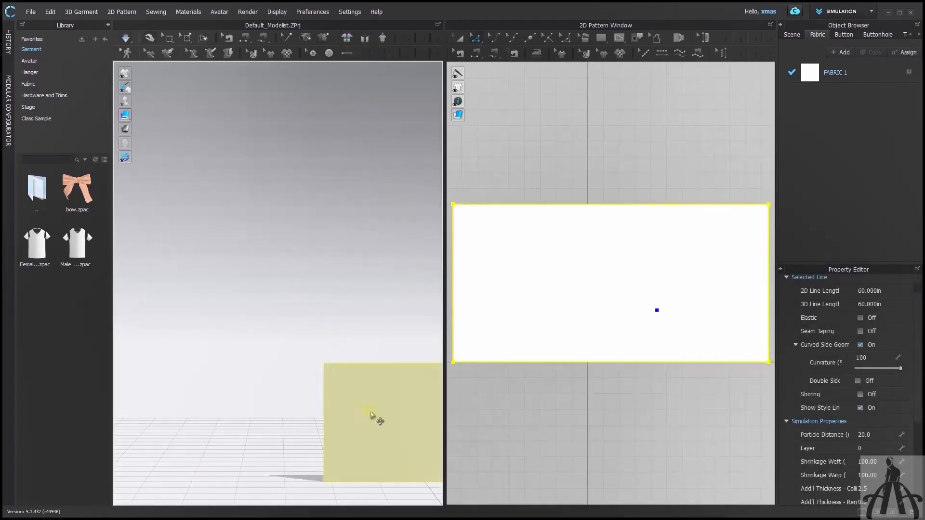
{"action": "key", "text": "2"}
{"action": "scroll", "coordinate": [275, 286], "scroll_direction": "up", "scroll_amount": 6}
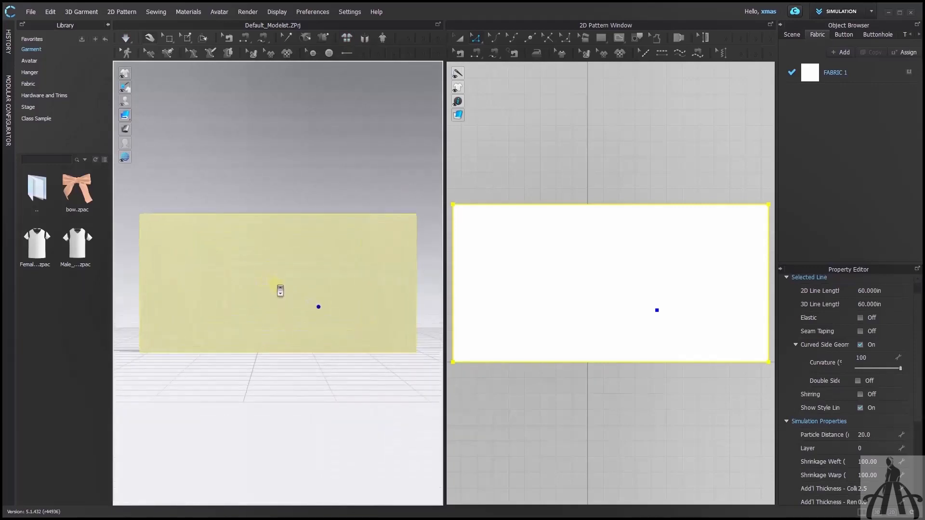
{"action": "key", "text": "space"}
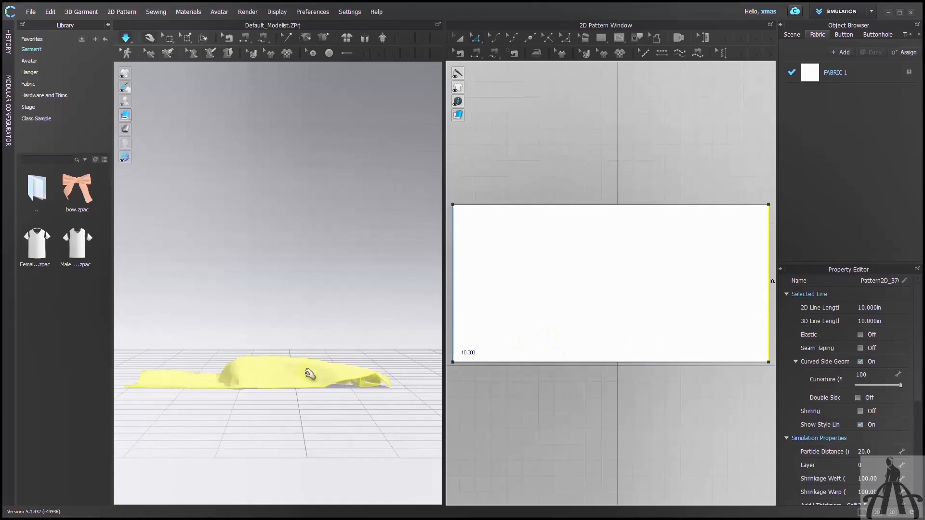
{"action": "left_click", "coordinate": [569, 364]}
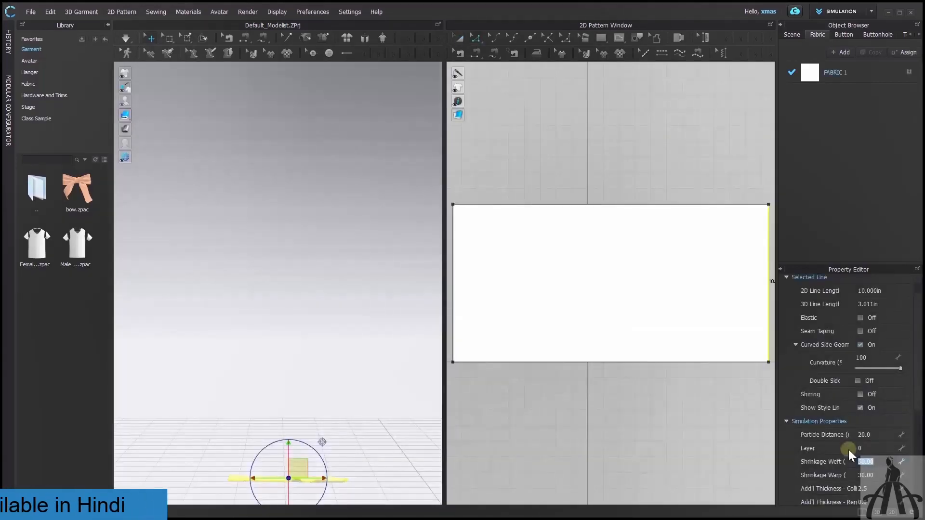
Set the pattern's weft shrinkage to 100 and show the flat 3D pattern close up from the front
{"action": "type", "text": "100"}
{"action": "key", "text": "Return"}
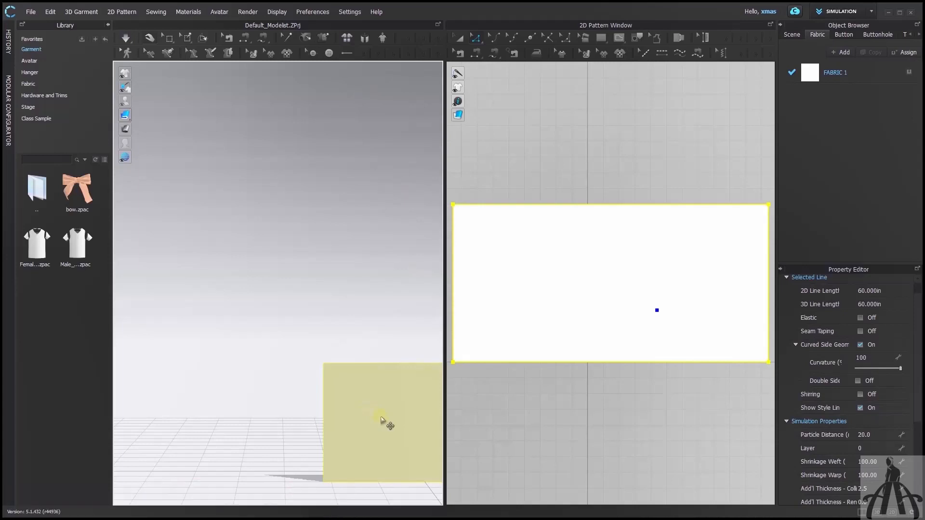
{"action": "key", "text": "2"}
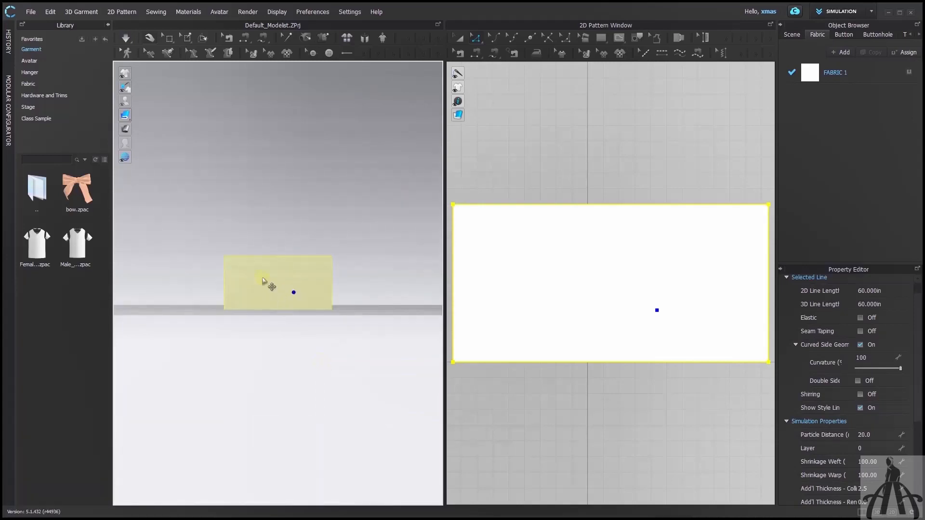
{"action": "scroll", "coordinate": [278, 289], "scroll_direction": "up", "scroll_amount": 4}
{"action": "scroll", "coordinate": [279, 289], "scroll_direction": "up", "scroll_amount": 2}
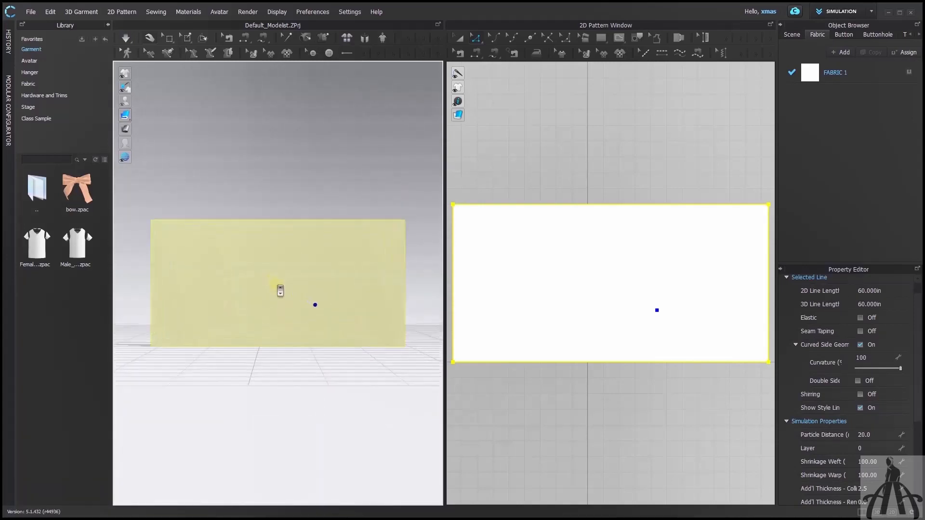
{"action": "scroll", "coordinate": [280, 291], "scroll_direction": "up", "scroll_amount": 1}
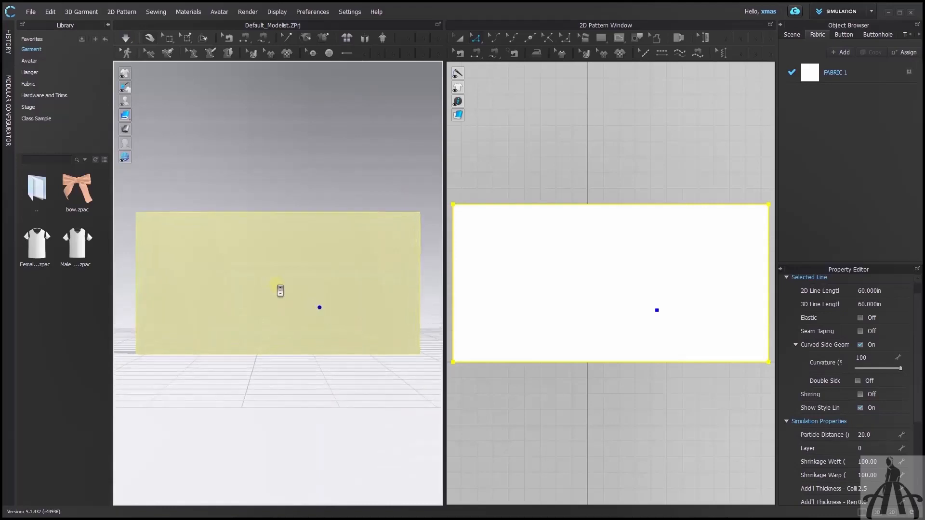